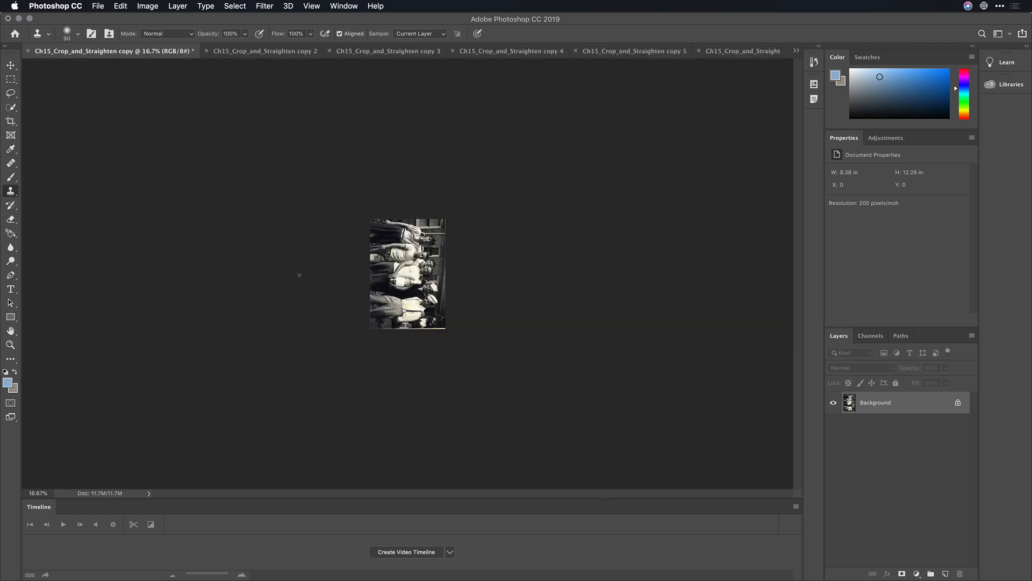
- Look through the open photo scans from Ch15_Crop_and_Straighten copy 2 to copy 6
click(308, 52)
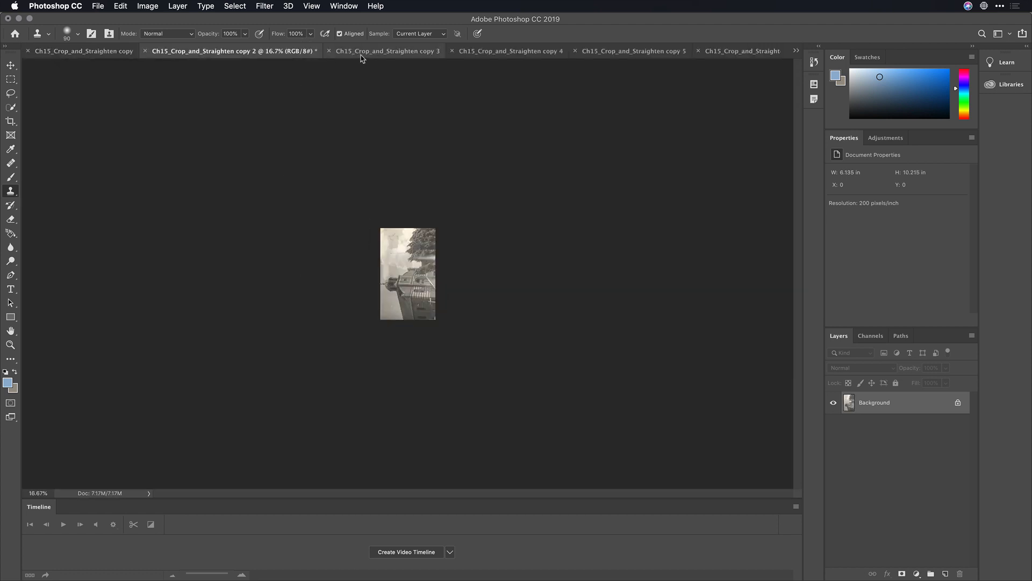
click(369, 57)
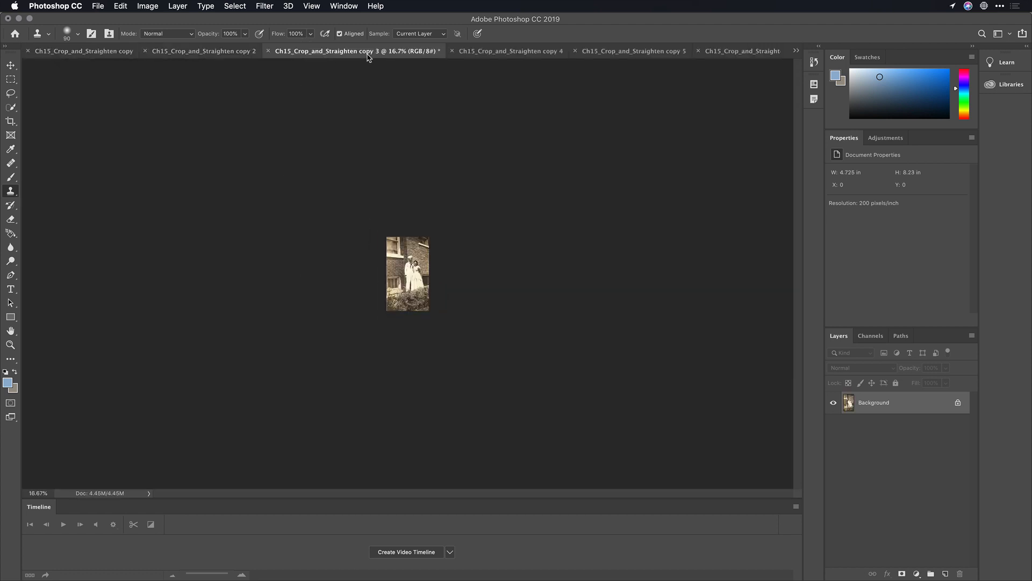
click(512, 56)
click(628, 54)
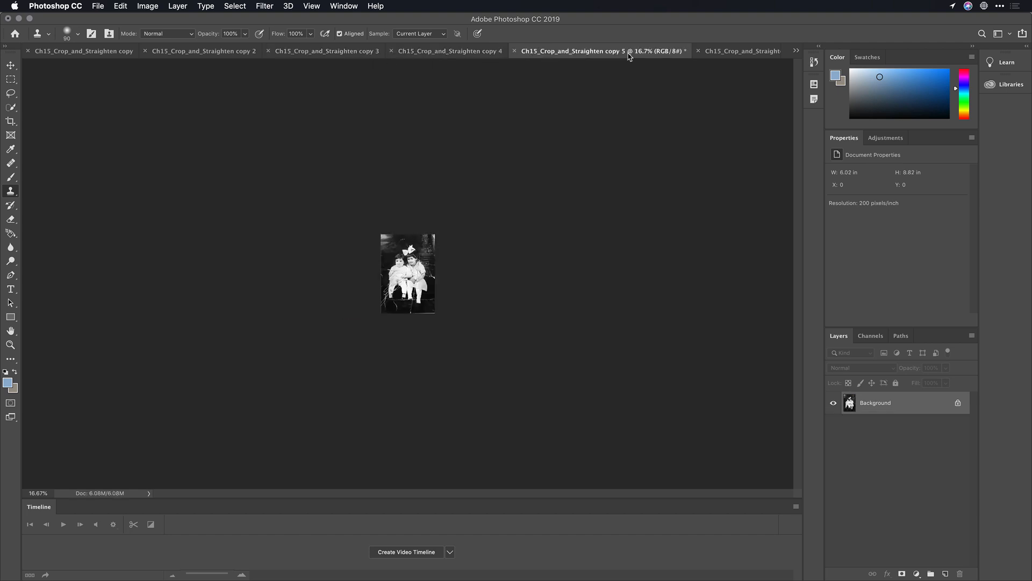
click(732, 51)
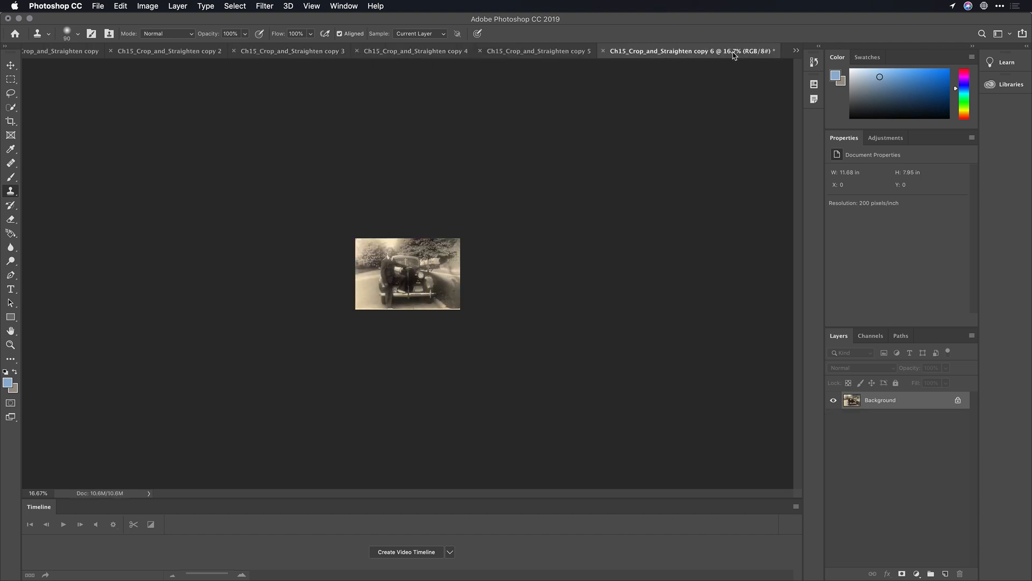
- Rotate the church photo in Ch15_Crop_and_Straighten copy 2 by 90° clockwise
click(170, 54)
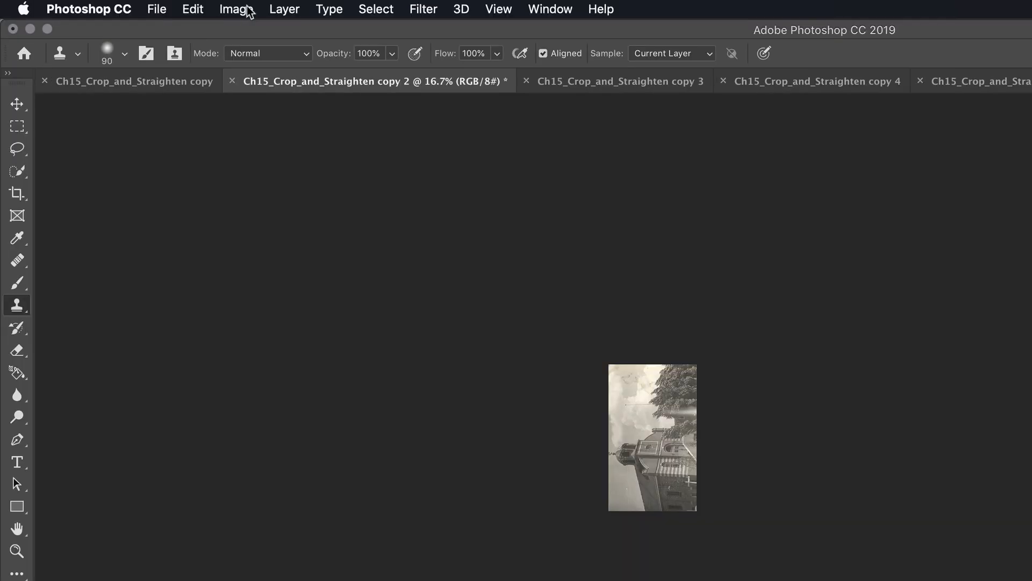
click(147, 6)
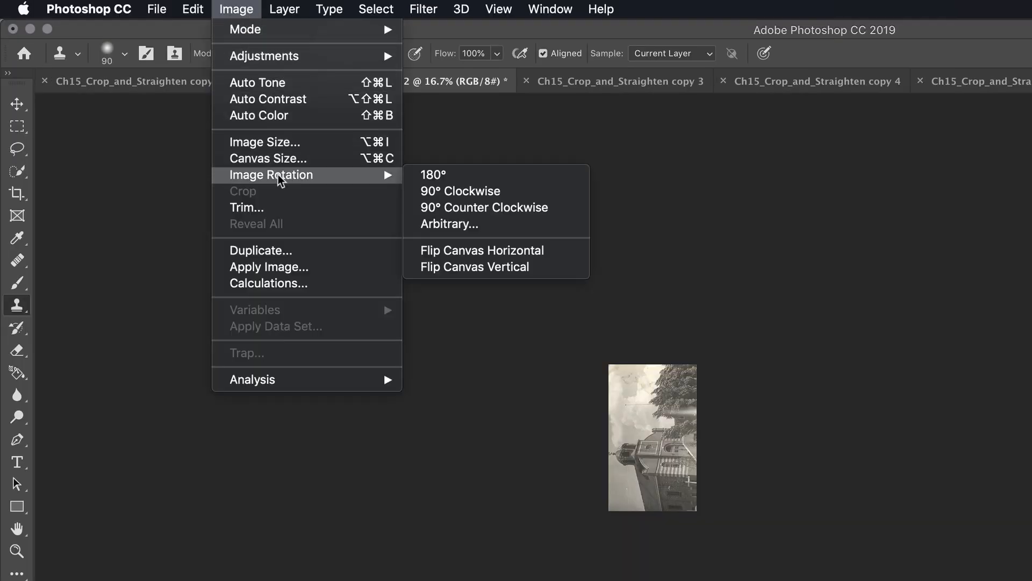
mouse_move(387, 176)
click(431, 189)
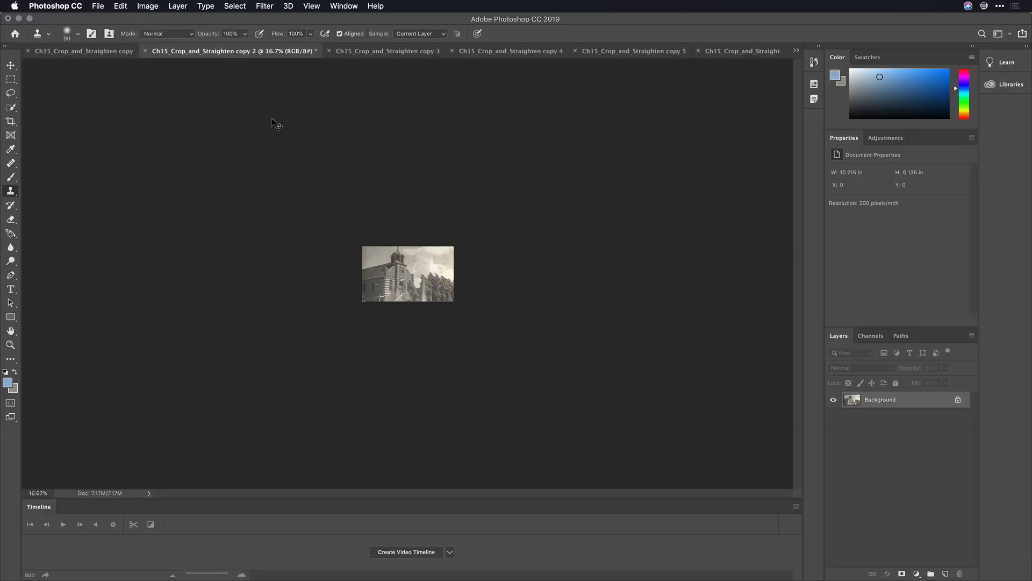
- Remove the scratches and specks from the sky beside the church dome and from the roof with the Spot Healing Brush
key(super+plus)
key(super+plus)
key(super+plus)
key(super+plus)
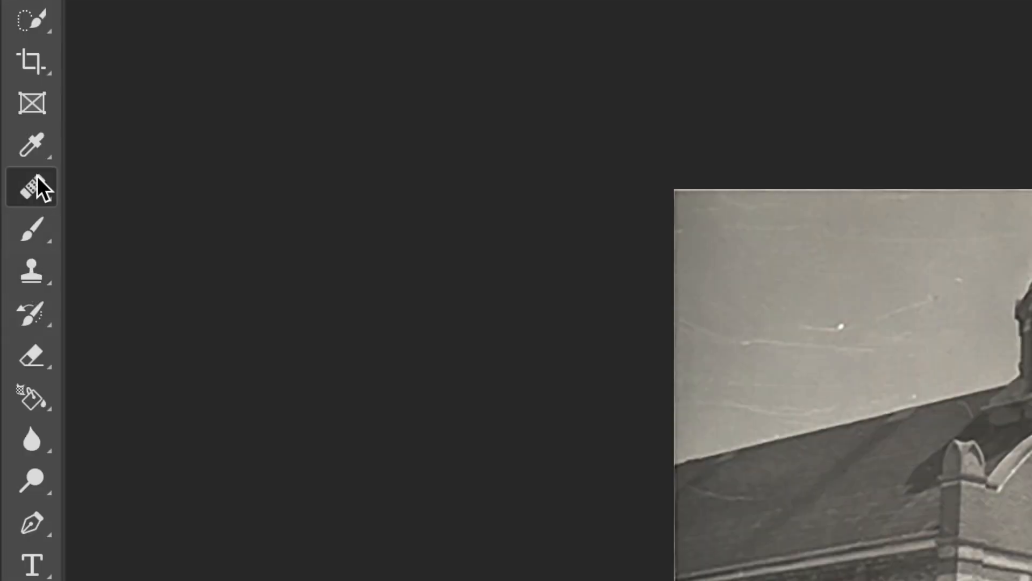
click(11, 162)
click(80, 183)
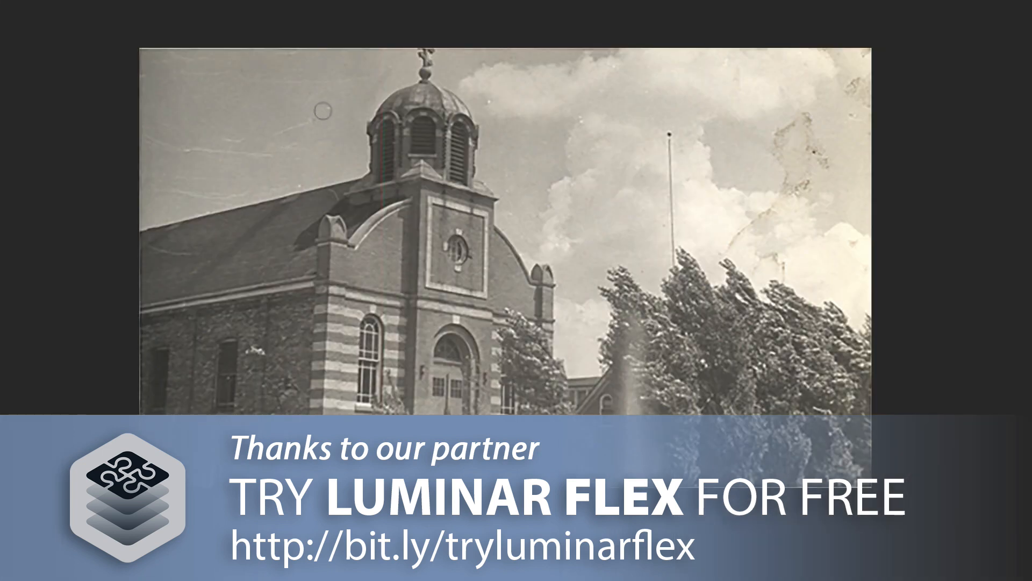
click(326, 109)
mouse_move(319, 123)
mouse_down()
mouse_move(273, 138)
mouse_move(278, 146)
mouse_move(260, 159)
mouse_move(180, 155)
mouse_move(137, 134)
mouse_up()
click(232, 136)
drag(184, 250, 163, 251)
- Spot-heal the stains and blemishes in the clouds above the trees and along the photo's right edge
mouse_move(775, 141)
mouse_down()
mouse_move(803, 123)
mouse_move(804, 143)
mouse_move(828, 167)
mouse_move(794, 146)
mouse_move(779, 161)
mouse_move(814, 167)
mouse_move(787, 183)
mouse_move(804, 183)
mouse_move(777, 175)
mouse_move(802, 171)
mouse_up()
drag(814, 120, 806, 116)
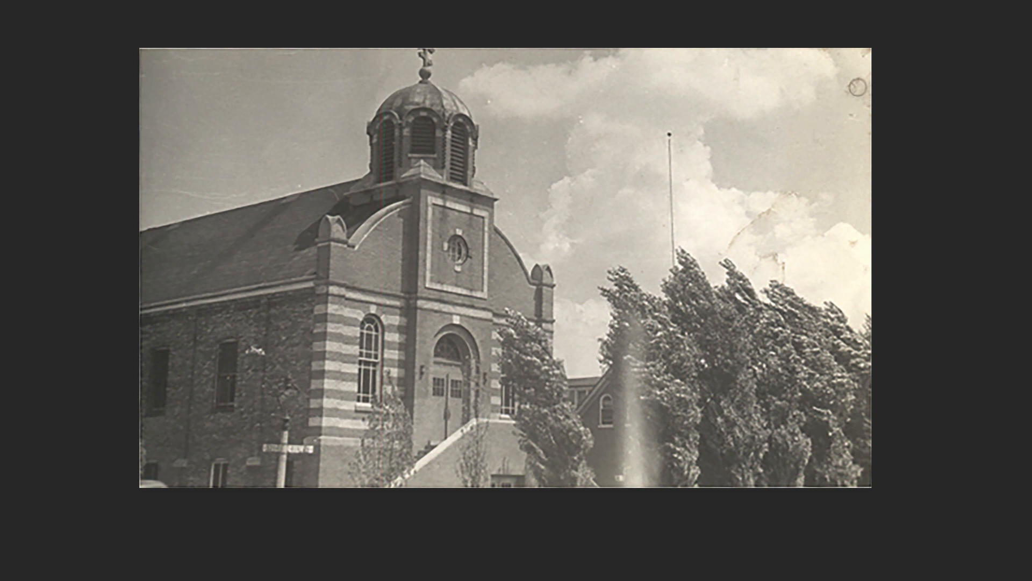
mouse_move(857, 85)
mouse_down()
mouse_move(850, 91)
mouse_move(863, 51)
mouse_move(876, 86)
mouse_up()
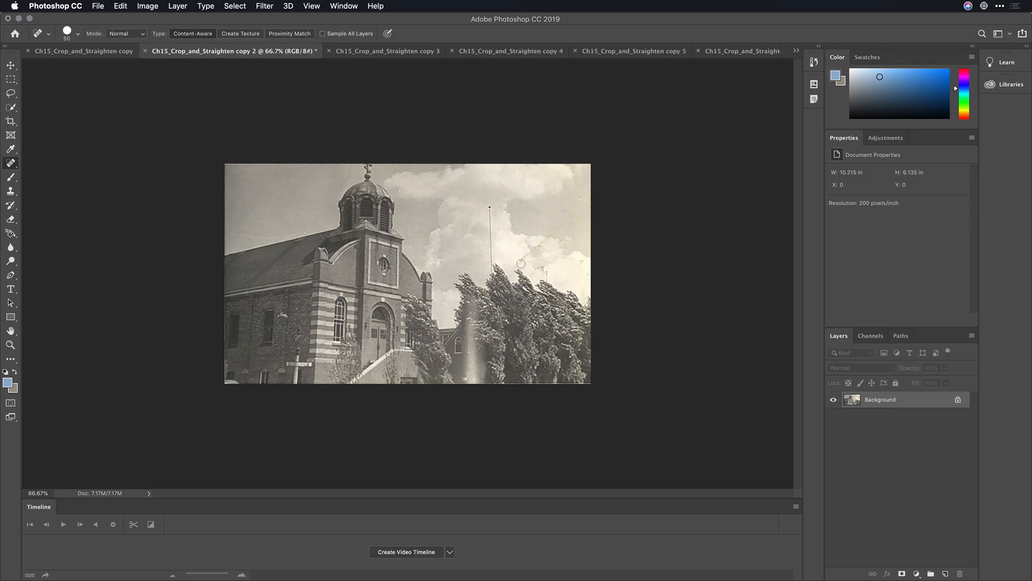
drag(525, 254, 531, 251)
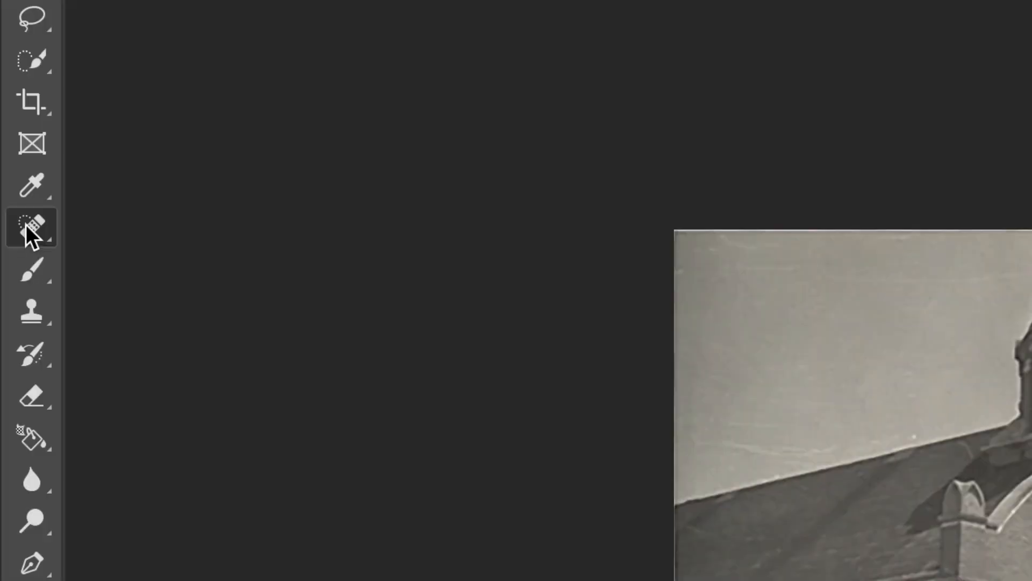
- Cover the bright vertical streak over the trees with the Healing Brush, using foliage sampled from several clean areas nearby
drag(9, 162, 36, 172)
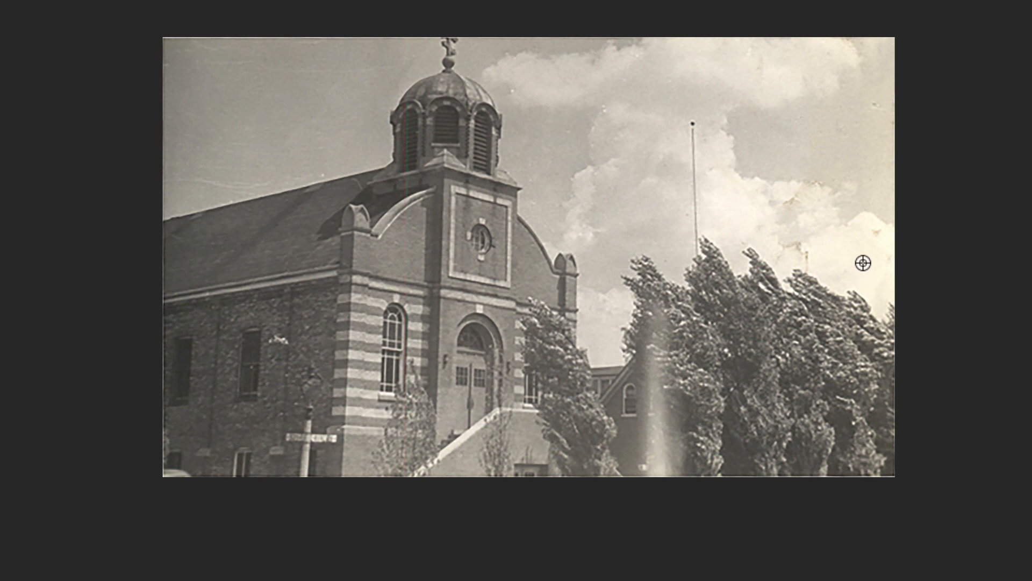
key(alt)
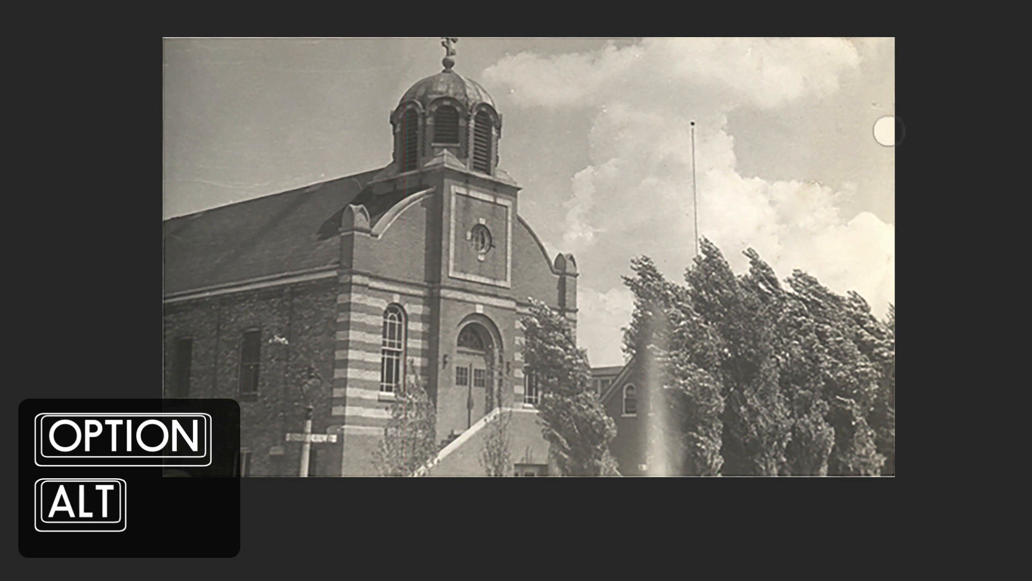
alt+click(771, 405)
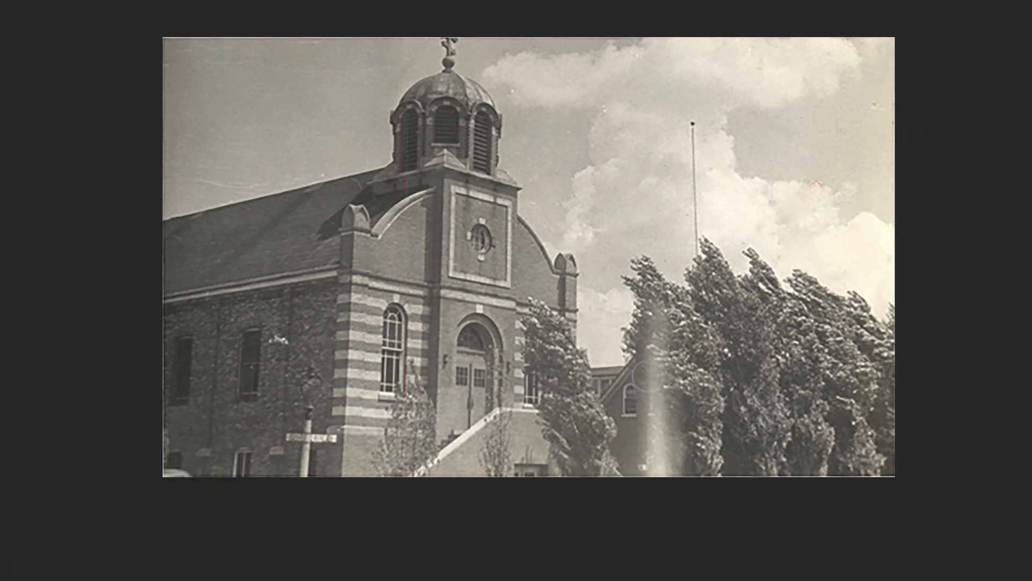
drag(661, 391, 665, 437)
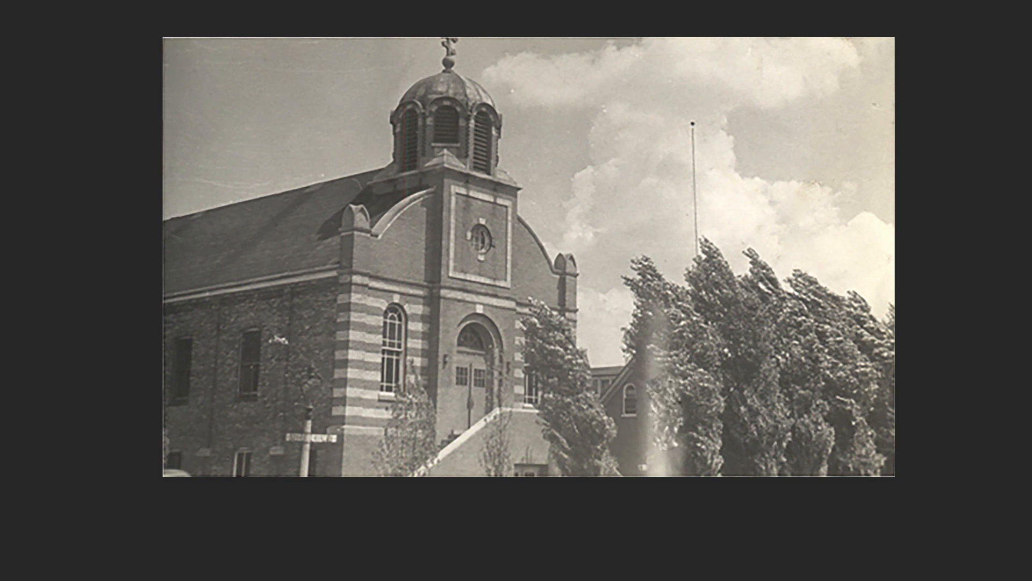
alt+click(708, 417)
drag(667, 374, 663, 306)
alt+click(787, 359)
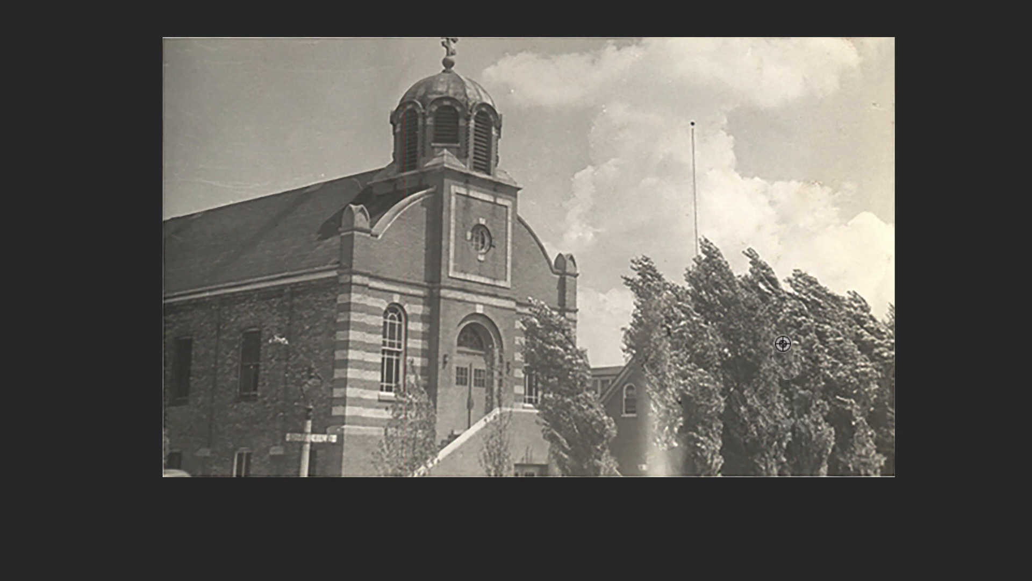
mouse_move(686, 422)
mouse_down()
mouse_move(671, 420)
mouse_move(672, 449)
mouse_move(658, 382)
mouse_move(648, 397)
mouse_move(653, 468)
mouse_up()
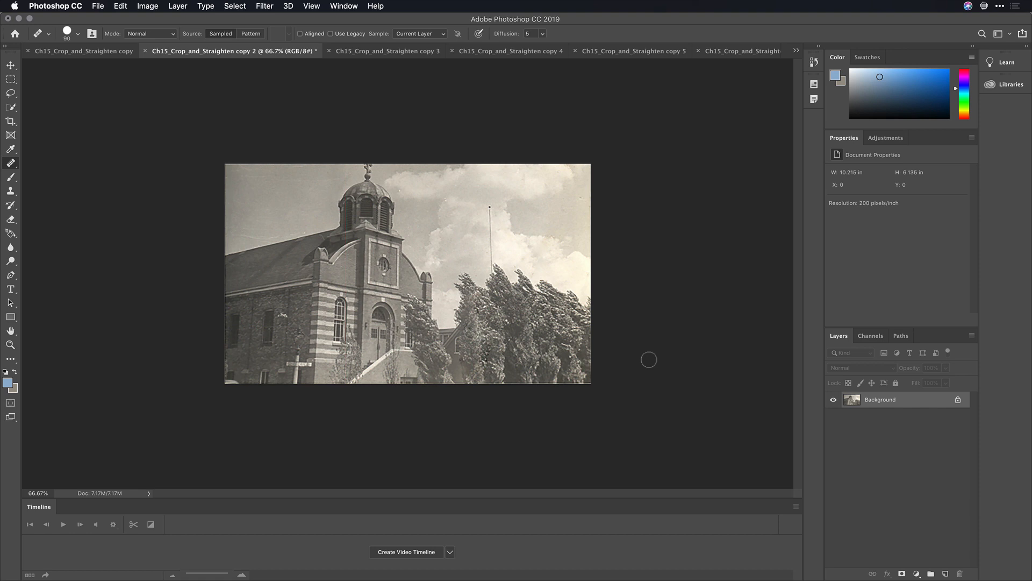
- Add a Curves adjustment auto-corrected with Enhance Monochromatic Contrast and Snap Neutral Midtones, and compare the photo with and without it
click(882, 140)
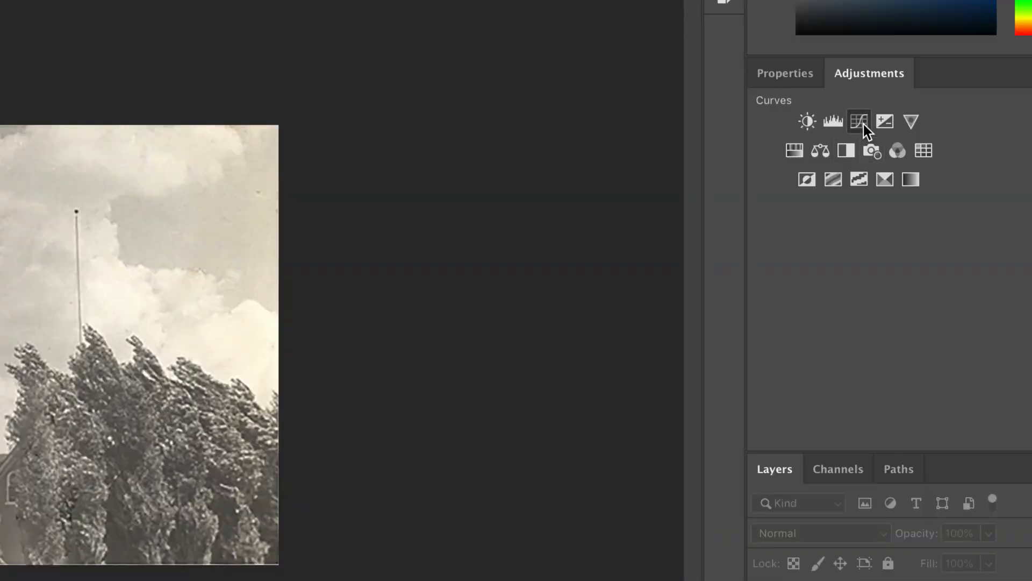
click(859, 121)
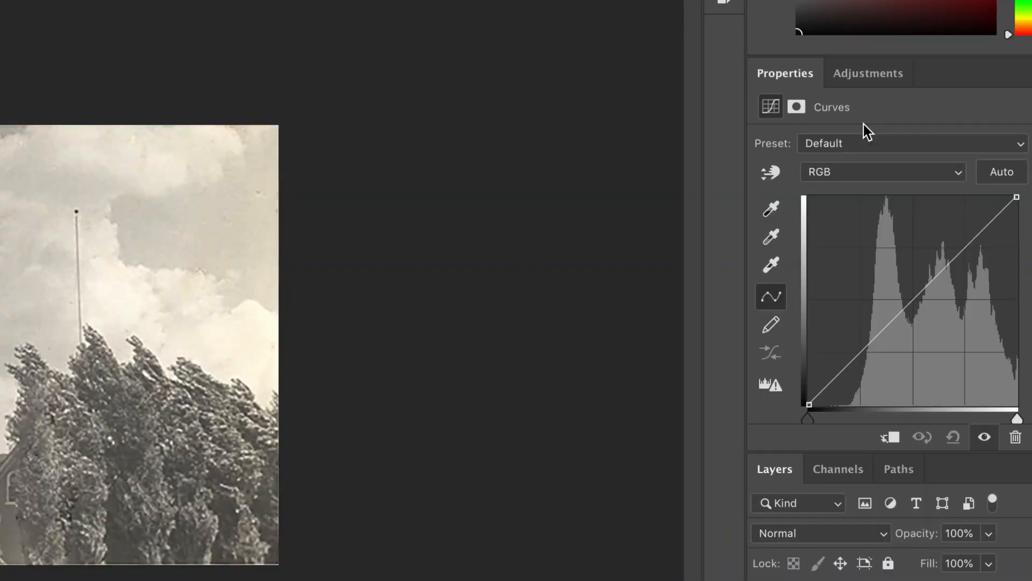
alt+click(1004, 179)
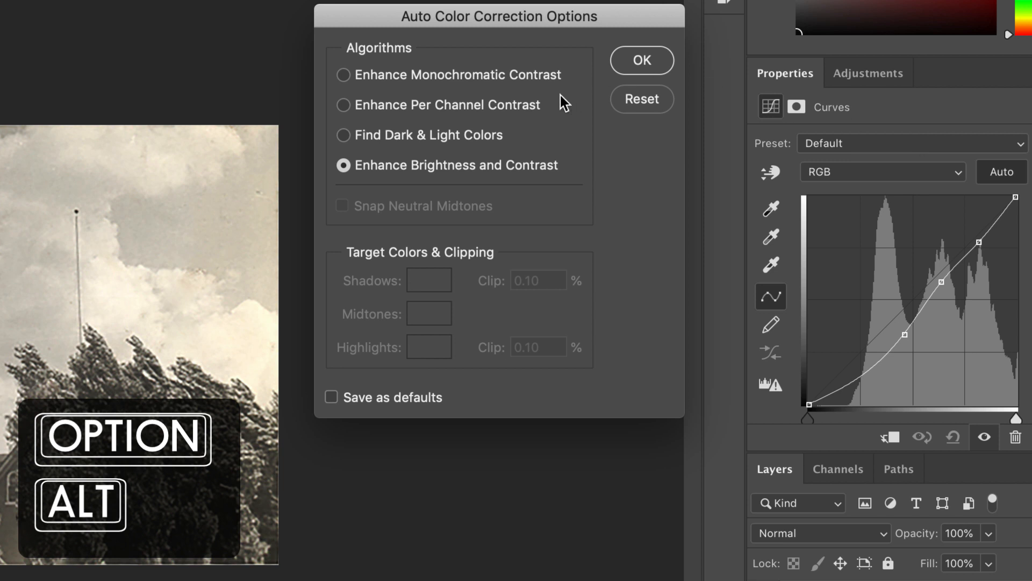
click(457, 73)
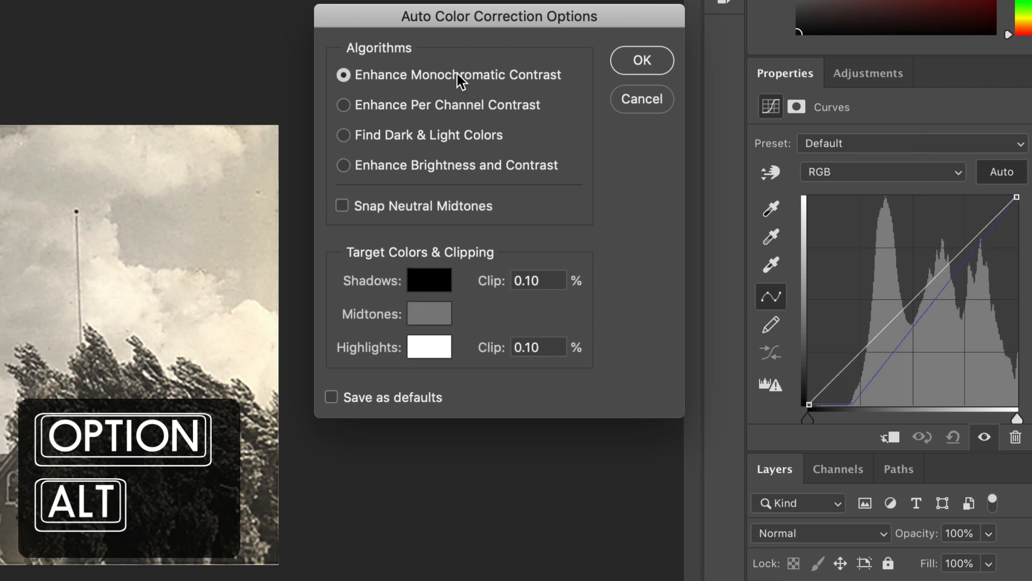
click(457, 208)
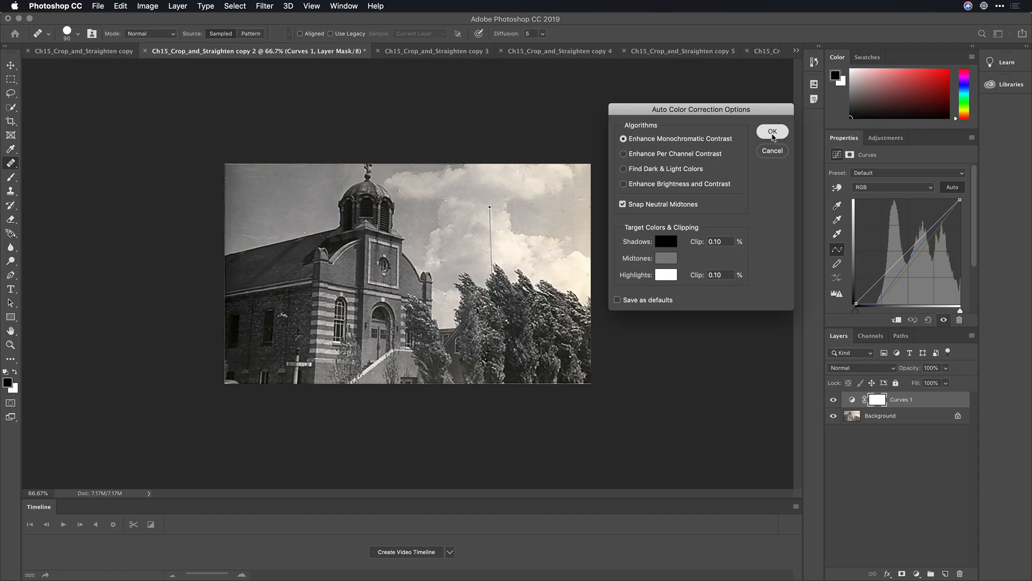
click(642, 61)
click(834, 400)
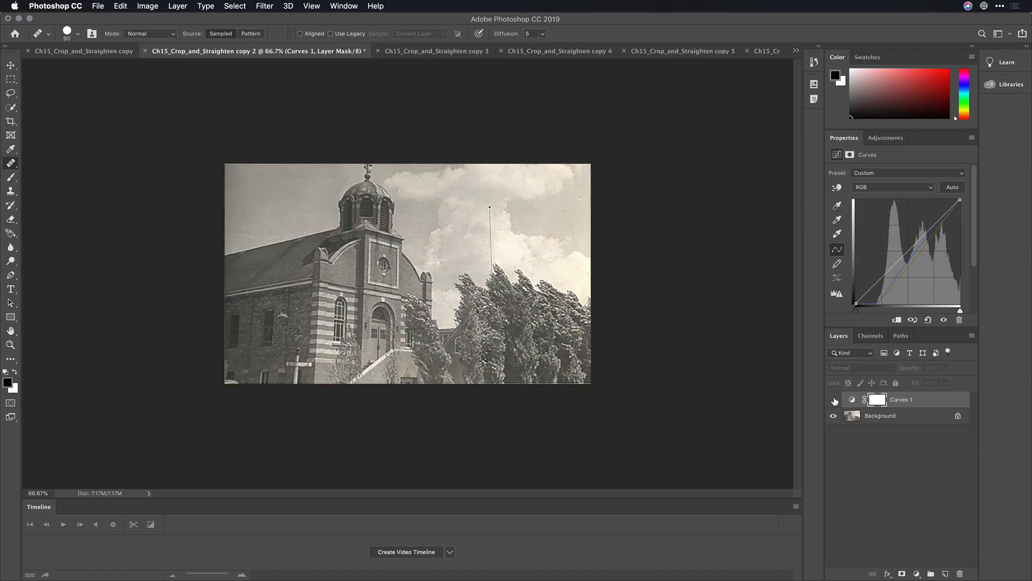
click(834, 400)
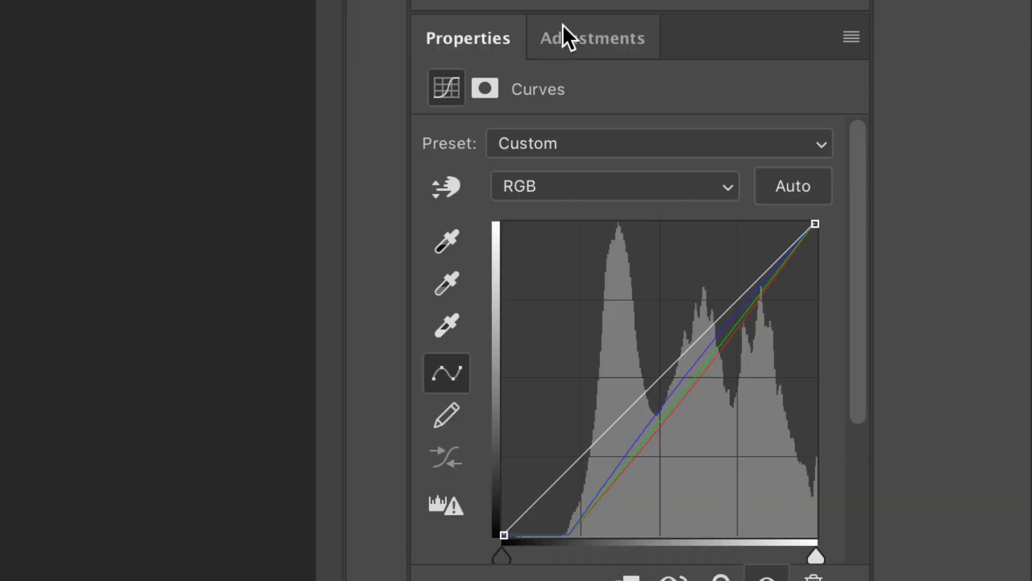
- Add a Black & White adjustment, lower Yellows to 2 by targeting the sky, and adjust the tone of the trees
click(880, 139)
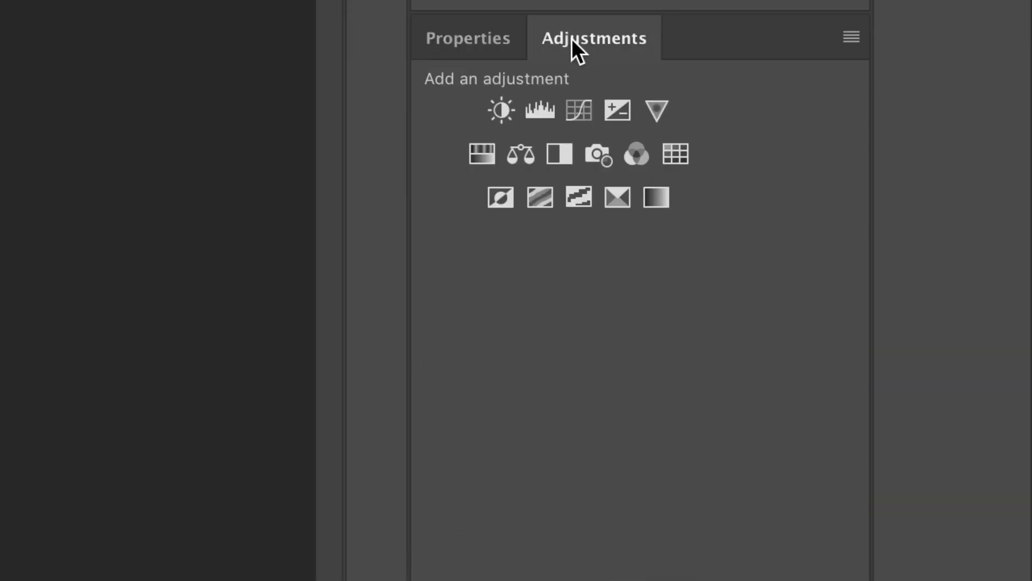
click(559, 155)
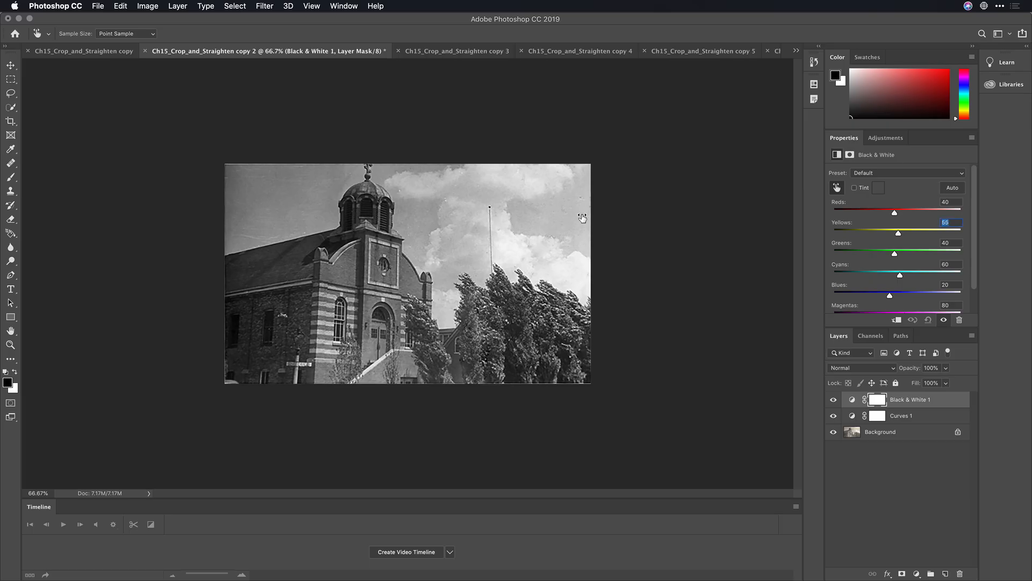
drag(578, 216, 551, 221)
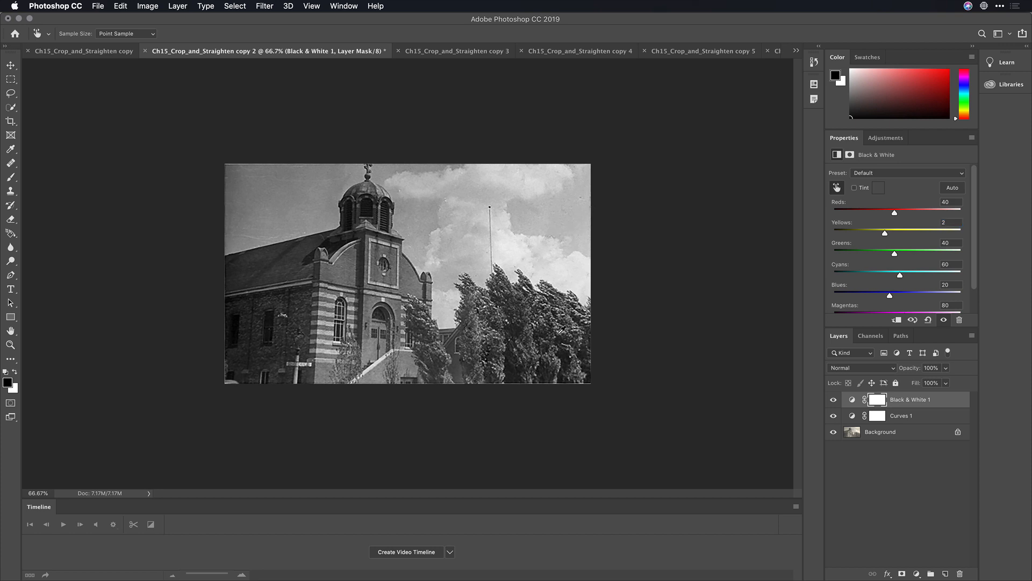
mouse_move(561, 329)
mouse_down()
mouse_move(533, 337)
mouse_move(543, 338)
mouse_up()
- Add a Gradient Map adjustment and replace its current gradients with the Photographic Toning set
click(890, 138)
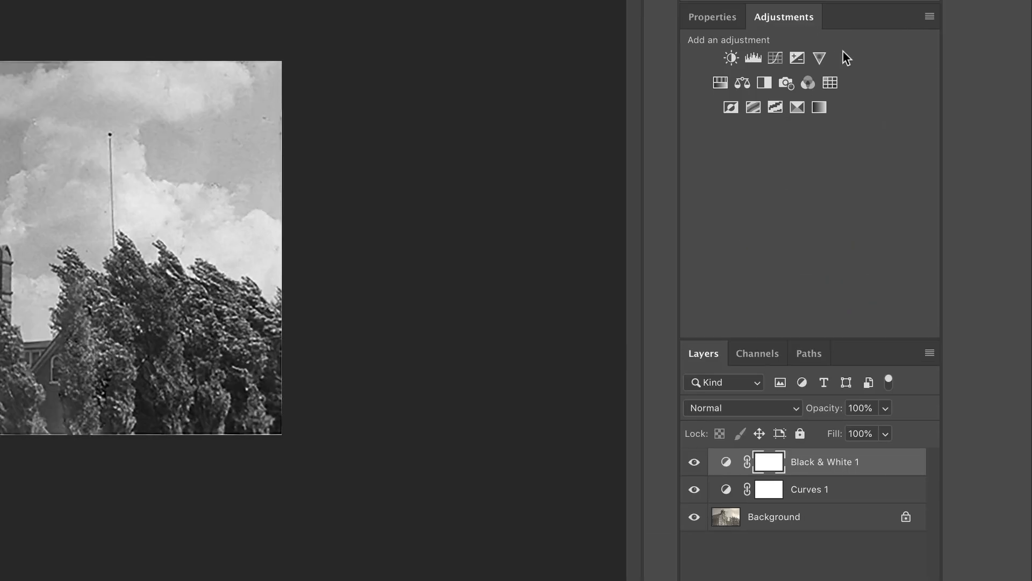
click(821, 112)
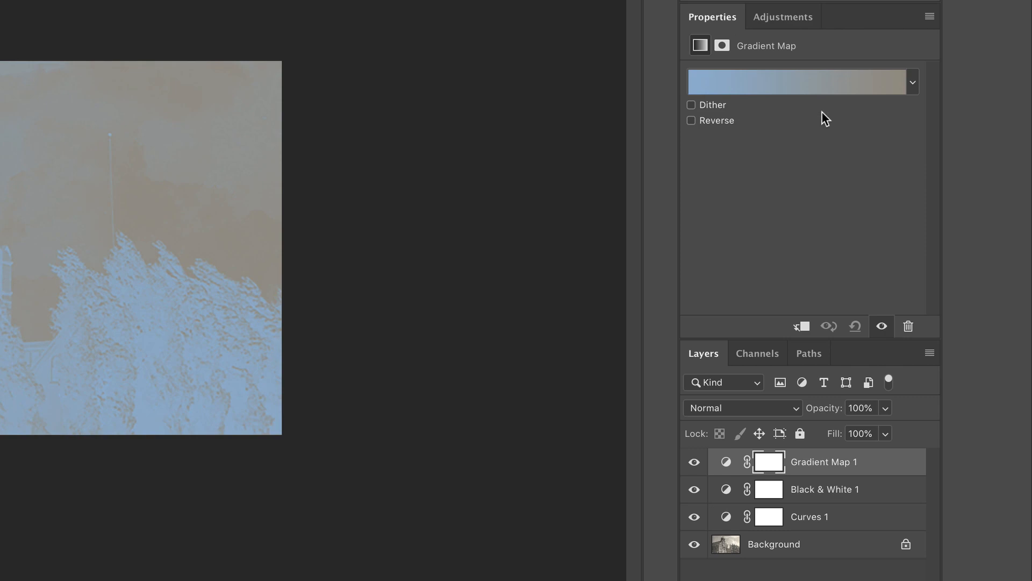
click(908, 82)
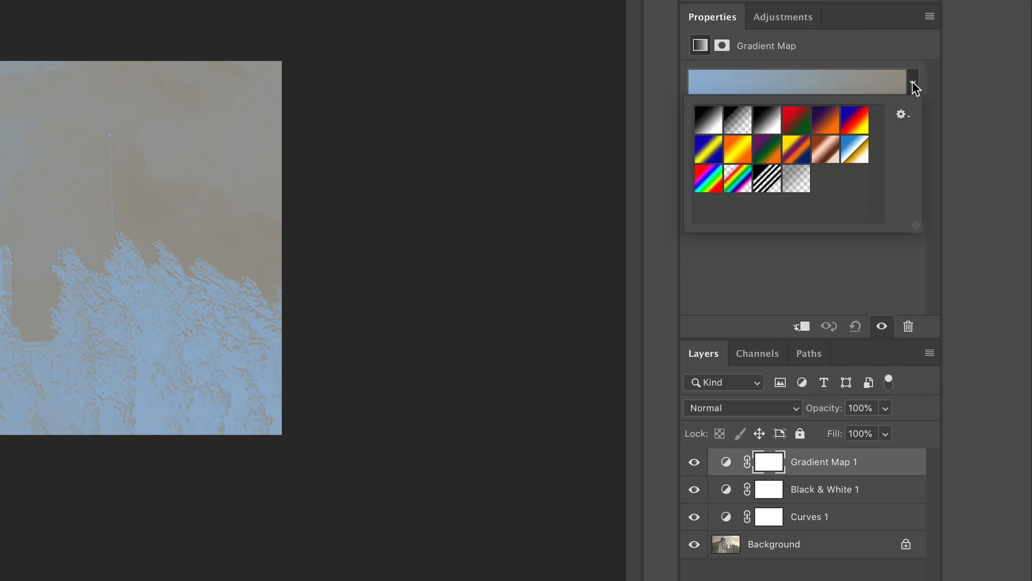
click(903, 114)
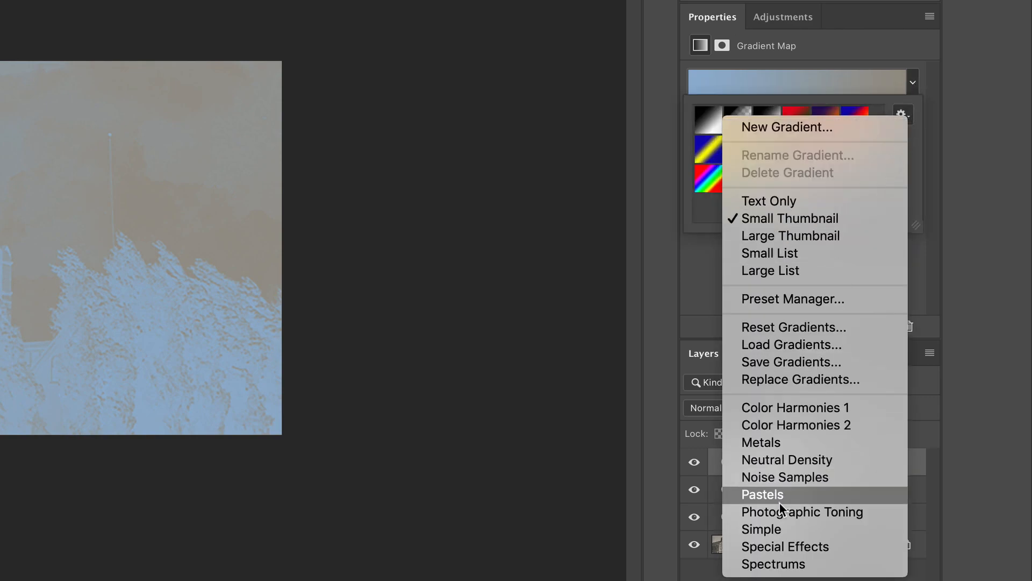
click(773, 514)
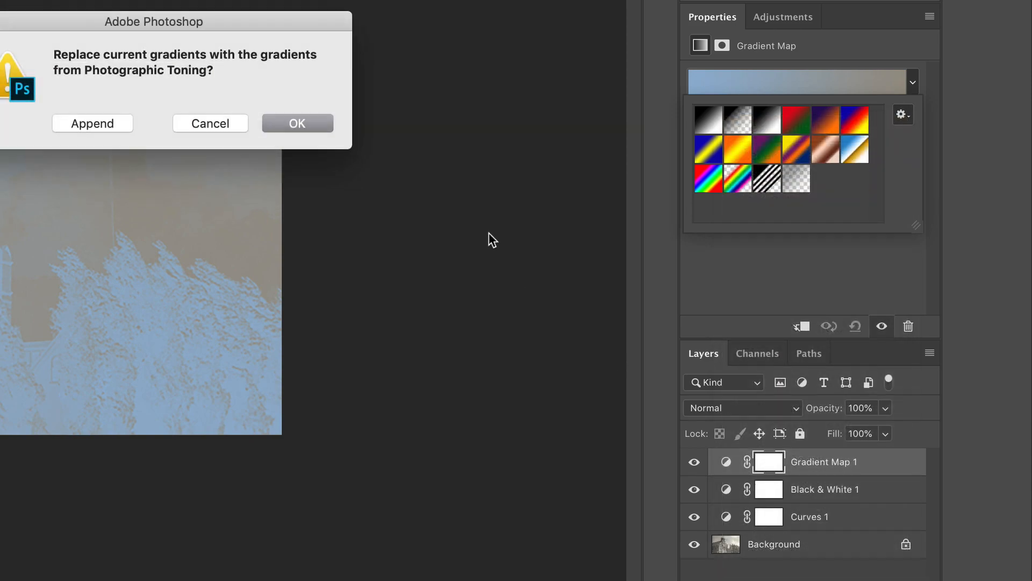
click(299, 122)
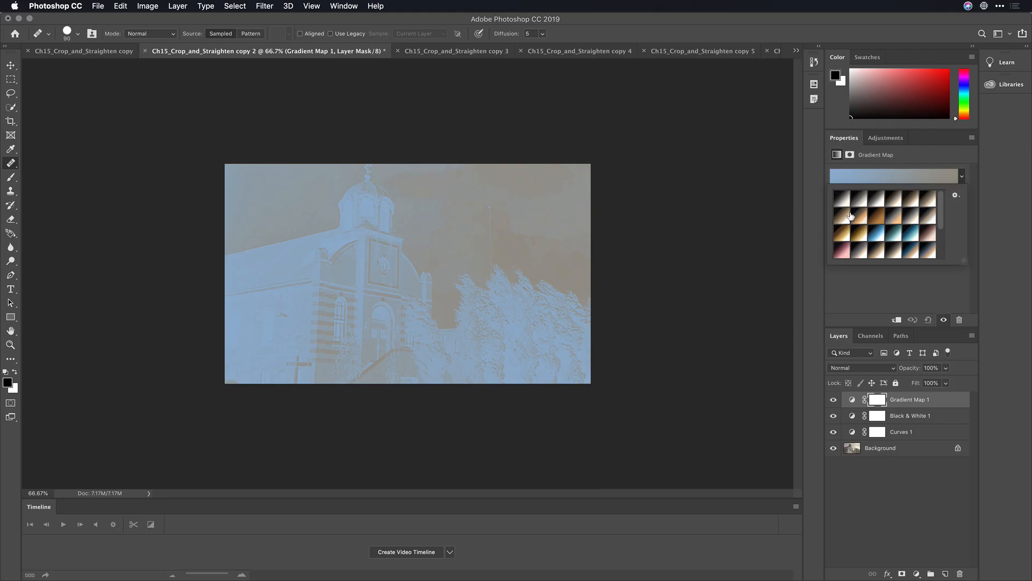
- Try Photographic Toning presets on the Gradient Map and apply a subtle warm black-to-white one
click(850, 216)
click(883, 201)
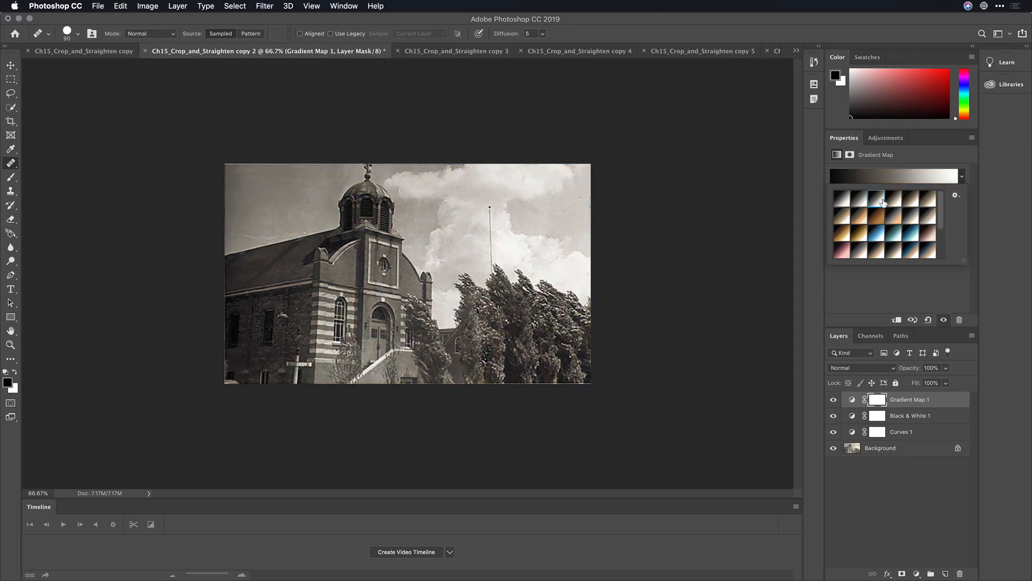
- Apply a warm sepia Photographic Toning preset to the Gradient Map and lower the layer's opacity to 29%
click(894, 200)
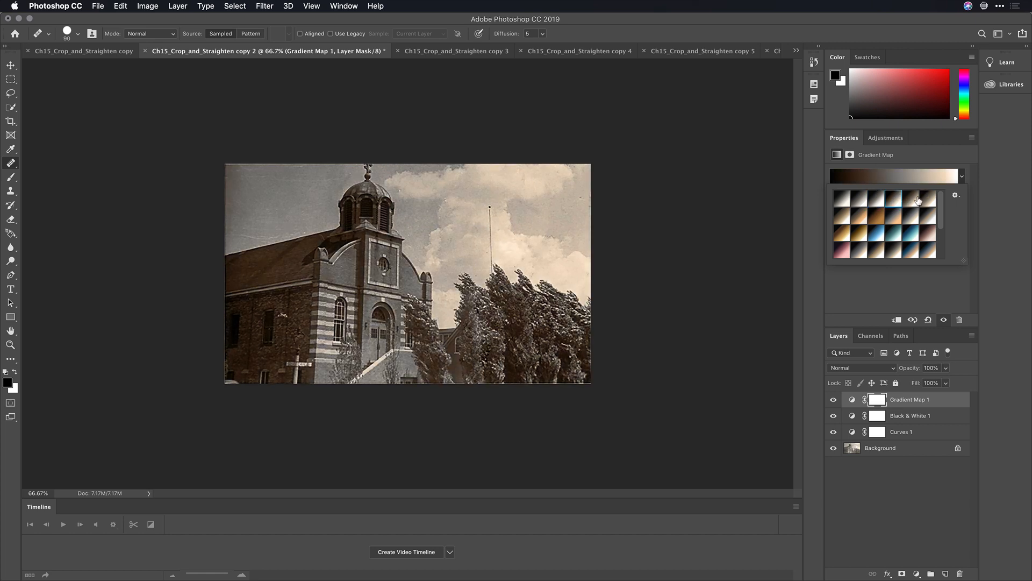
click(913, 202)
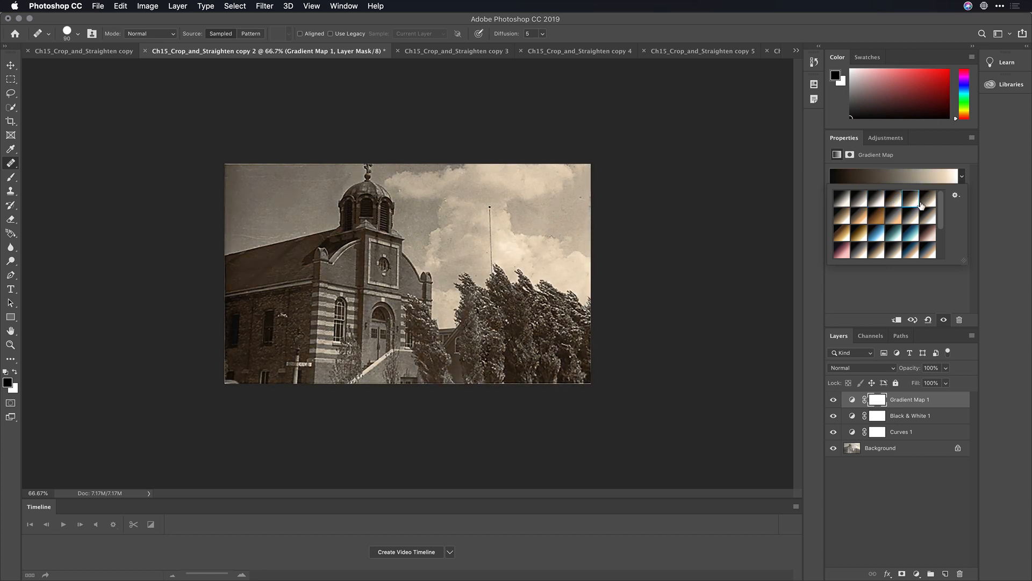
drag(945, 370, 915, 382)
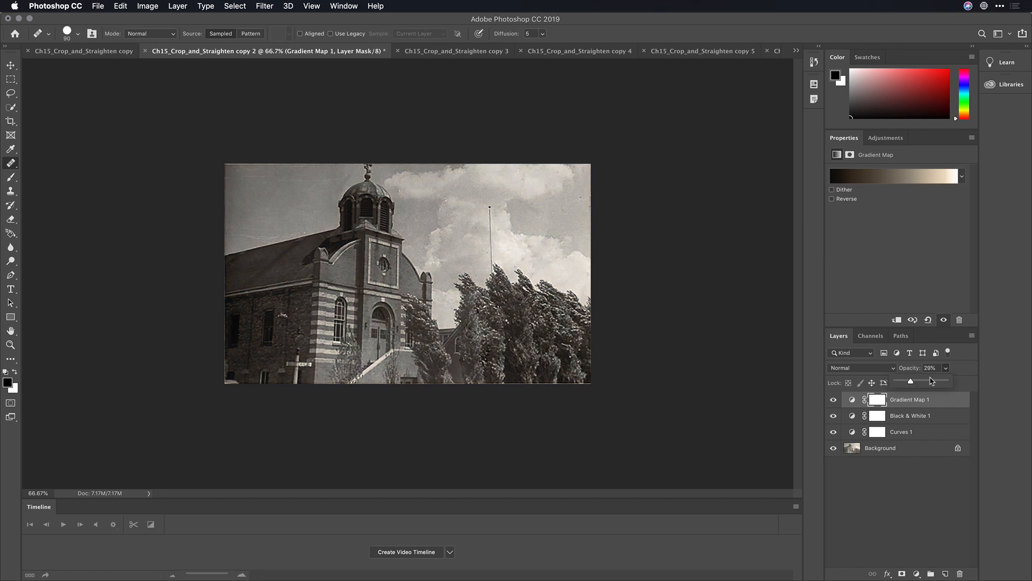
- Switch to Ch15_Crop_and_Straighten copy 5 and remove two cracks in the dark floor below the children's feet with the Spot Healing Brush
click(488, 51)
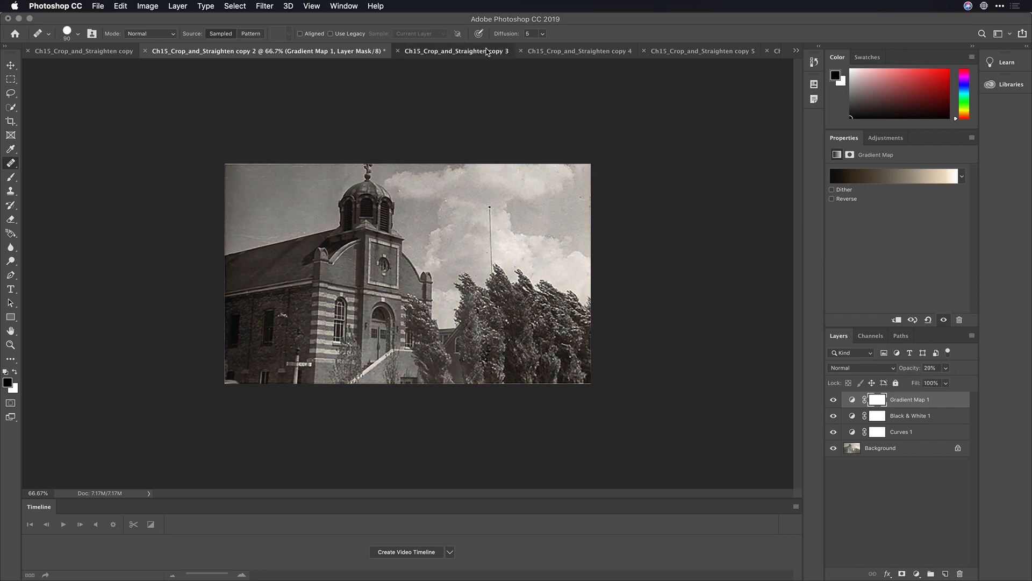
click(613, 51)
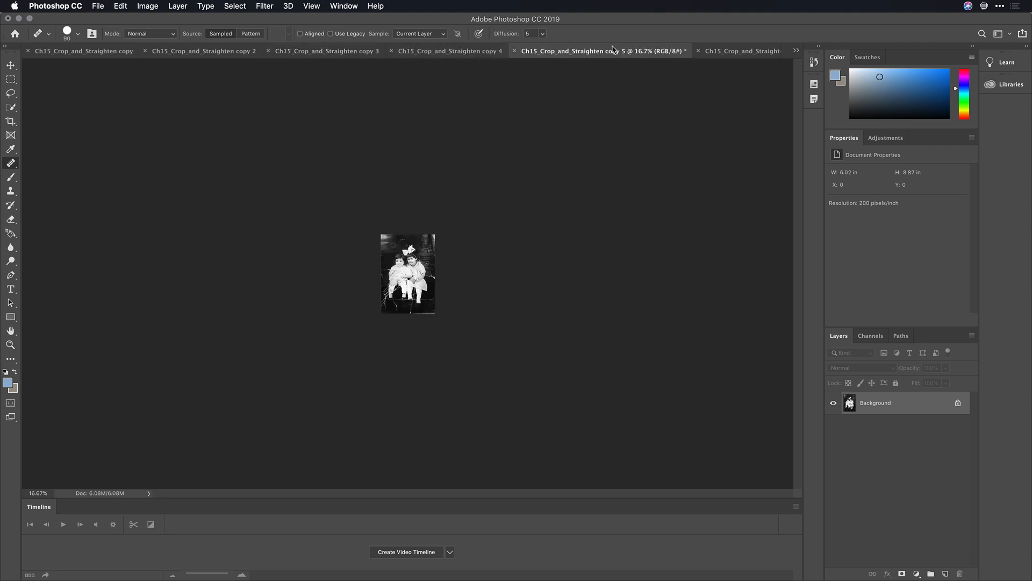
key(super+equal)
key(super+equal)
key(super+equal)
key(super+equal)
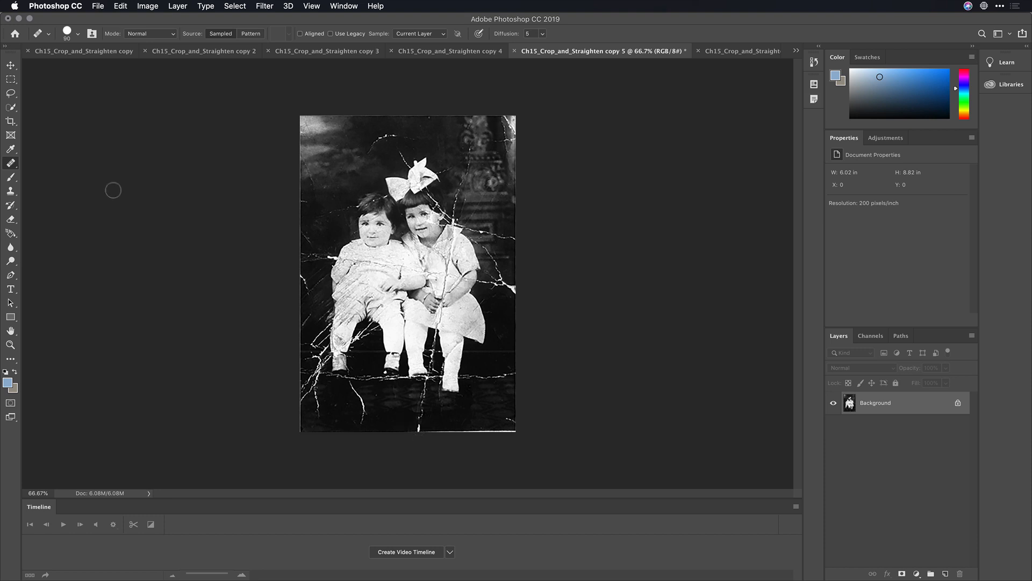
right_click(11, 164)
click(34, 161)
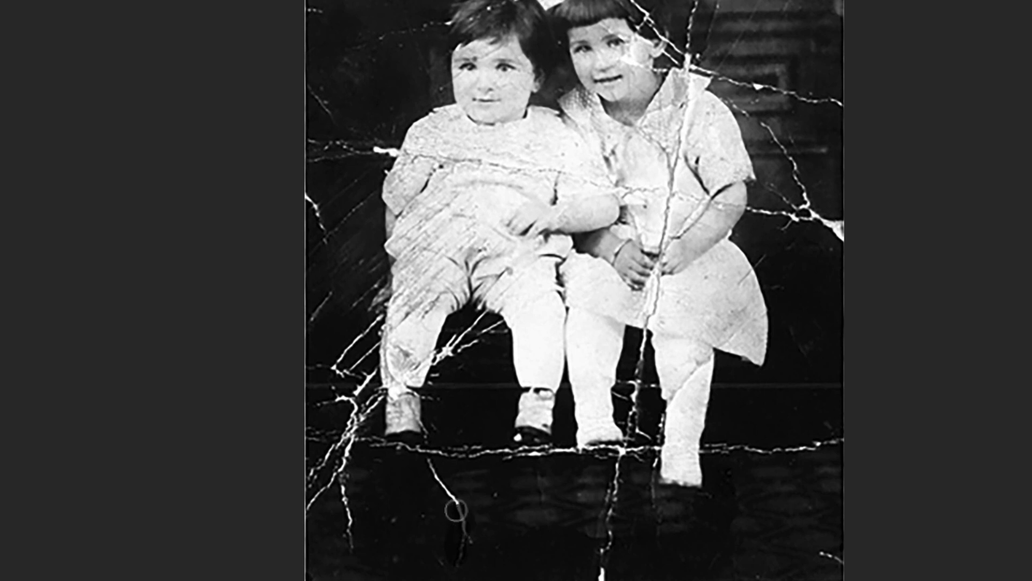
drag(431, 472, 491, 539)
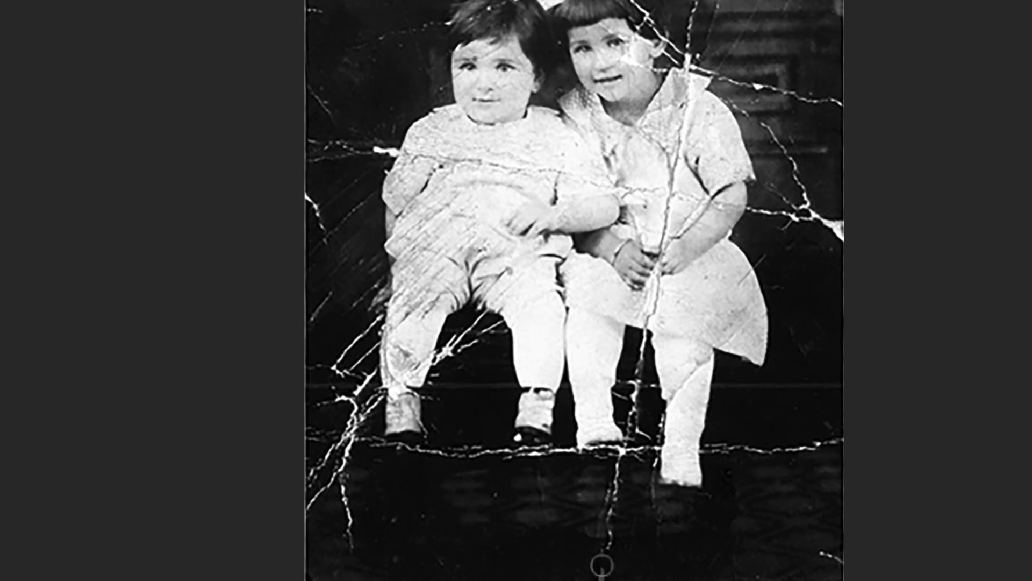
drag(604, 567, 619, 466)
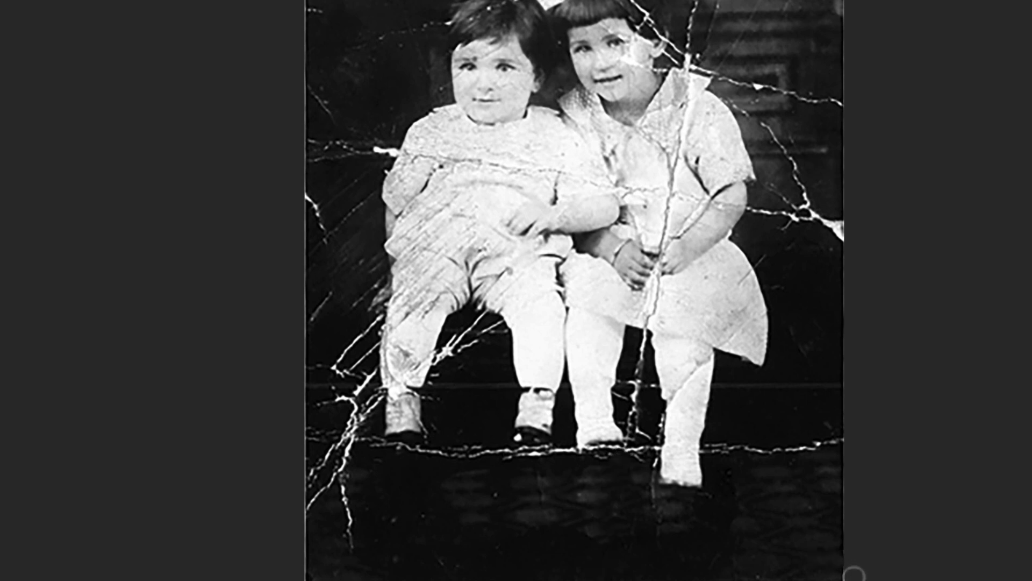
- Heal the cracks across the front and sleeve of the older girl's light dress
mouse_move(666, 225)
mouse_down()
mouse_move(672, 200)
mouse_move(634, 186)
mouse_up()
click(684, 192)
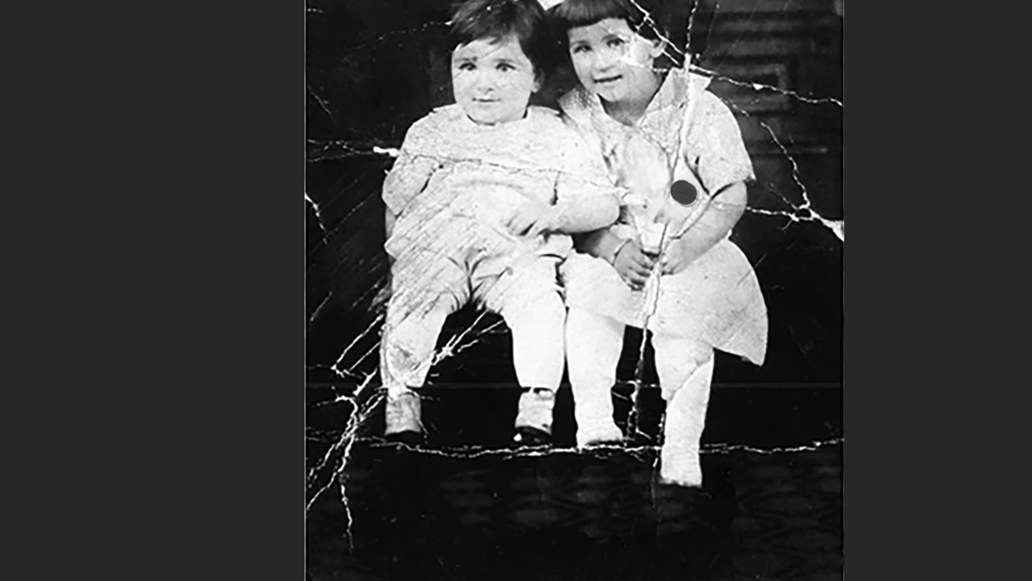
click(725, 207)
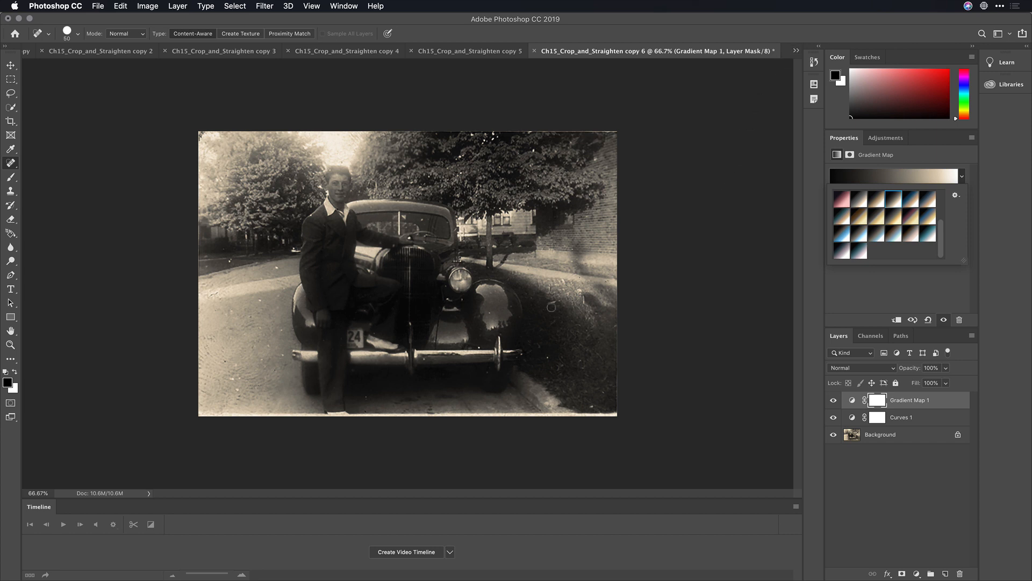
- Compare the photo of the man with the car with and without its Curves and Gradient Map adjustments
click(834, 420)
click(834, 403)
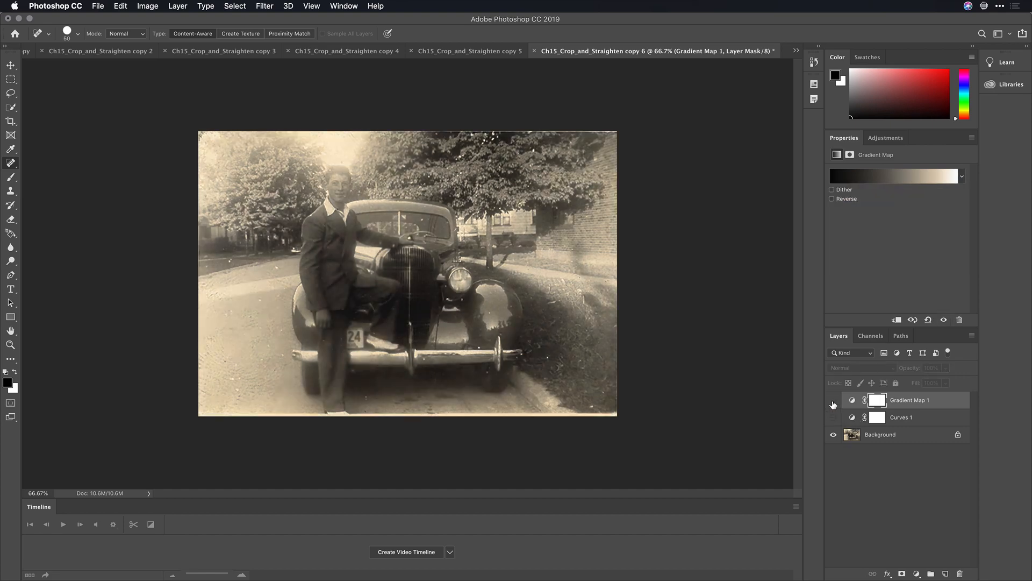
click(833, 419)
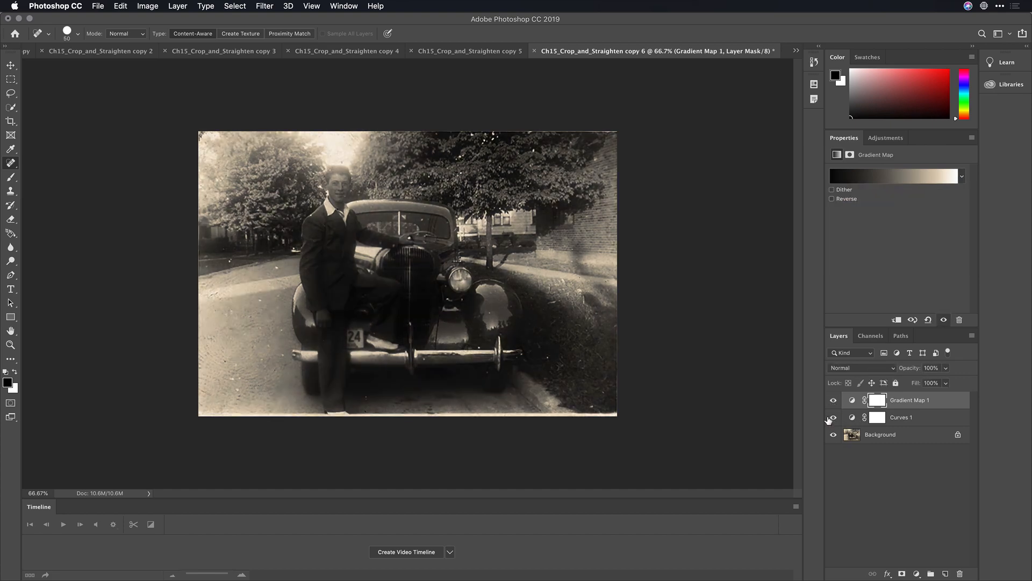